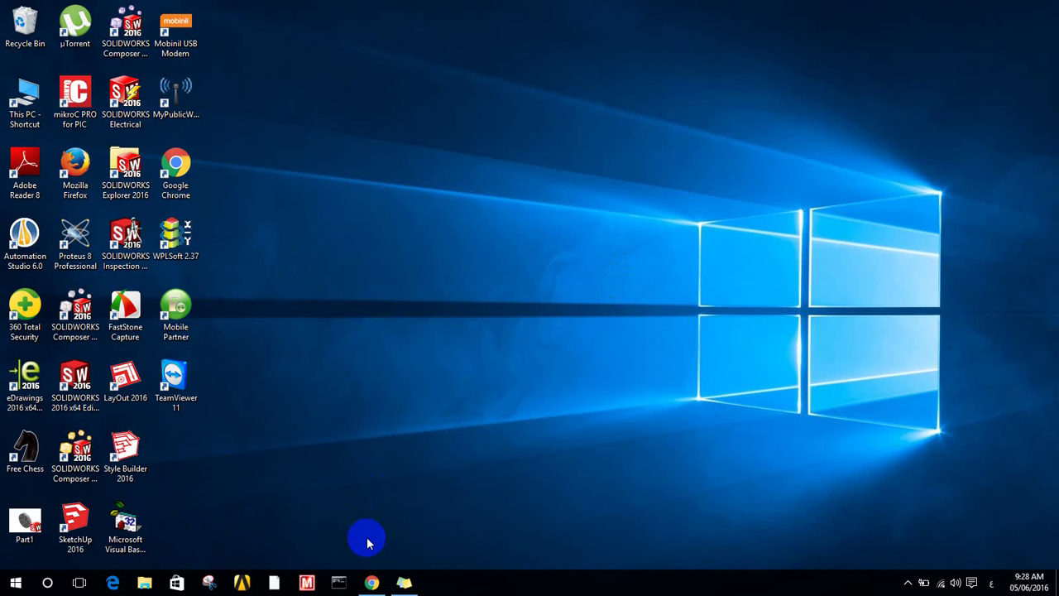
# Switch to Google Chrome and open the login from the GrabCAD home page
pyautogui.moveTo(373, 586)
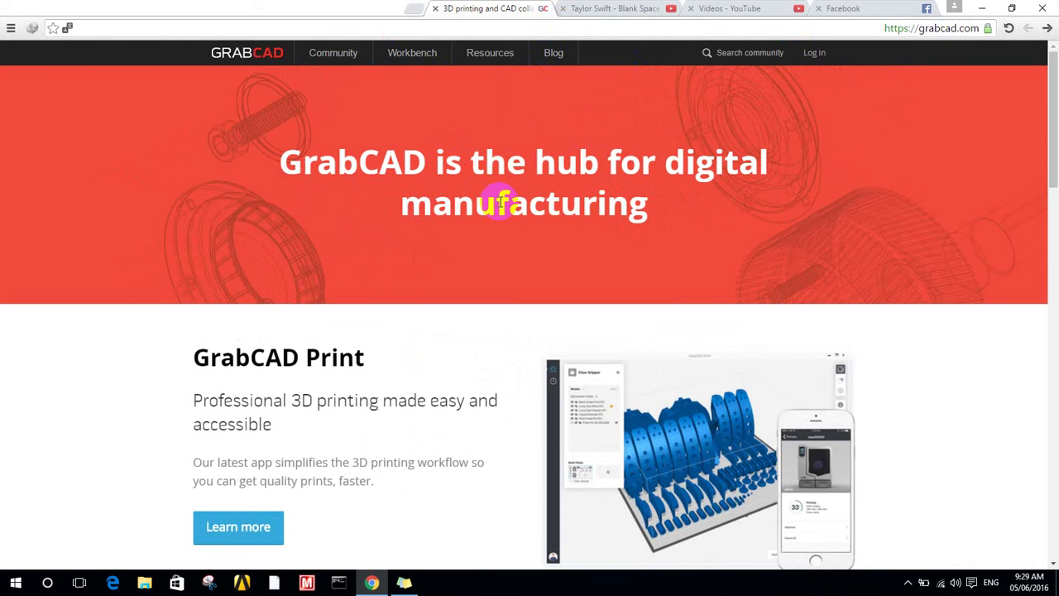
pyautogui.click(810, 65)
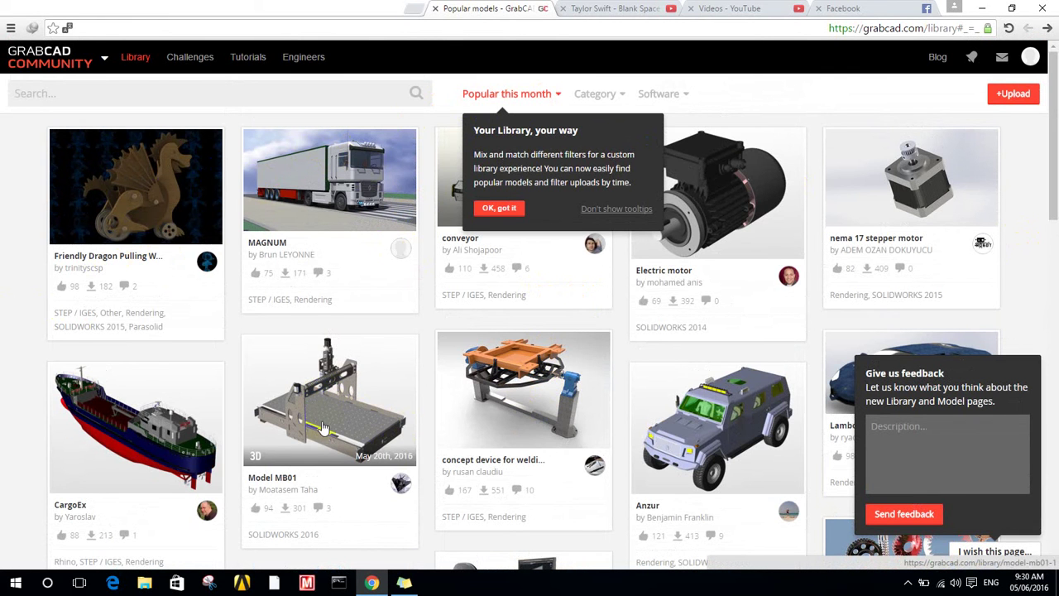
# Browse this month's popular models in the GrabCAD Community library
pyautogui.scroll(-1, 513, 388)
pyautogui.scroll(-2, 718, 347)
pyautogui.scroll(-2, 579, 383)
pyautogui.scroll(-3, 510, 381)
pyautogui.scroll(-1, 414, 466)
pyautogui.scroll(-3, 761, 429)
pyautogui.click(820, 543)
pyautogui.scroll(3, 521, 228)
pyautogui.scroll(7, 521, 230)
# Find the Computer desk model in the library and look through its 3D previews and files
pyautogui.click(346, 97)
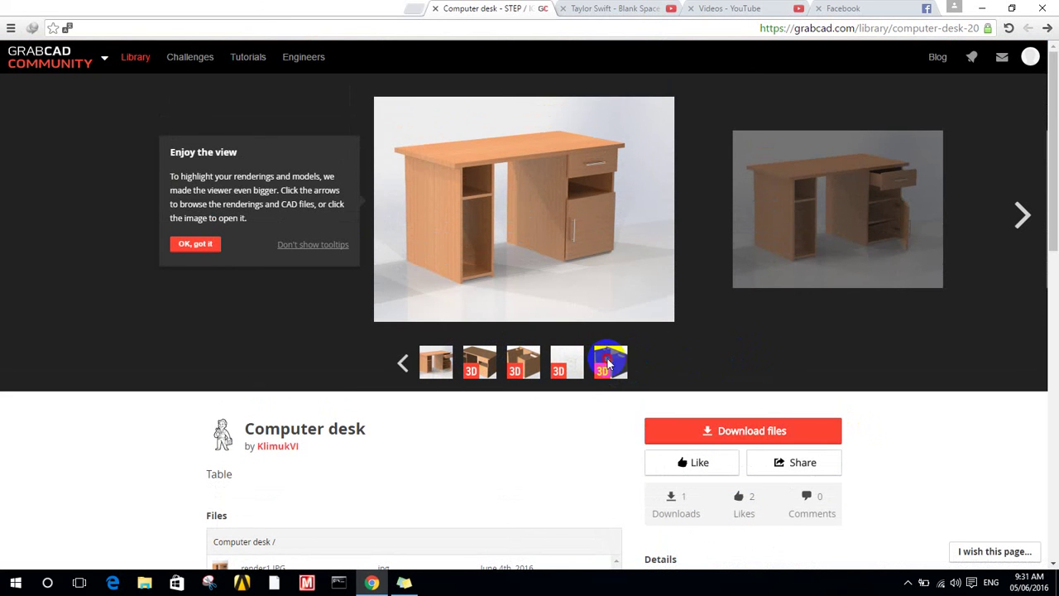
pyautogui.click(592, 364)
pyautogui.click(556, 366)
pyautogui.scroll(-3, 877, 327)
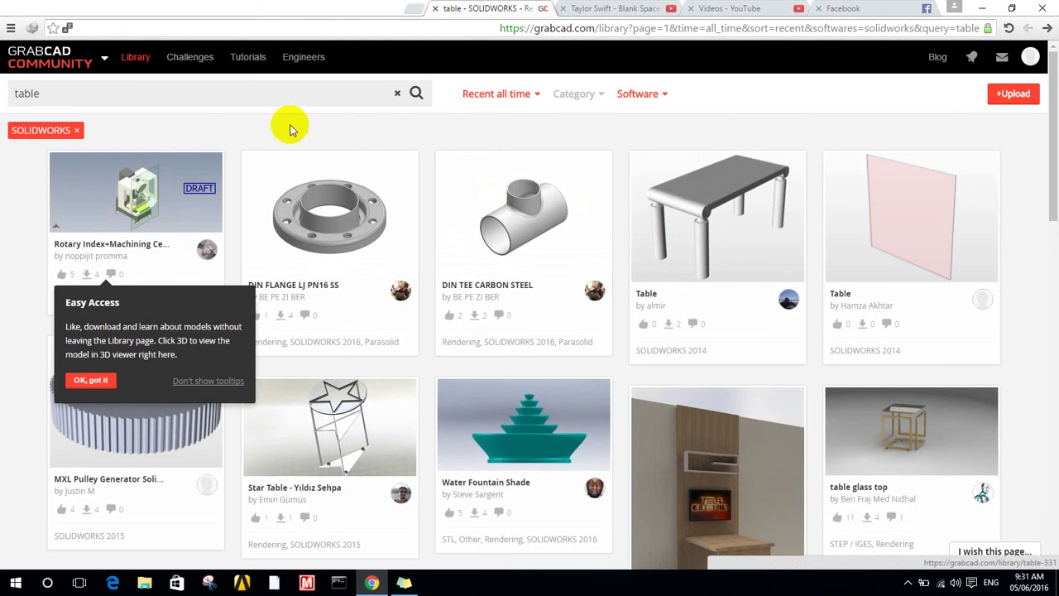
# Browse the SOLIDWORKS models found in the library for table
pyautogui.scroll(-2, 267, 276)
pyautogui.scroll(-4, 655, 306)
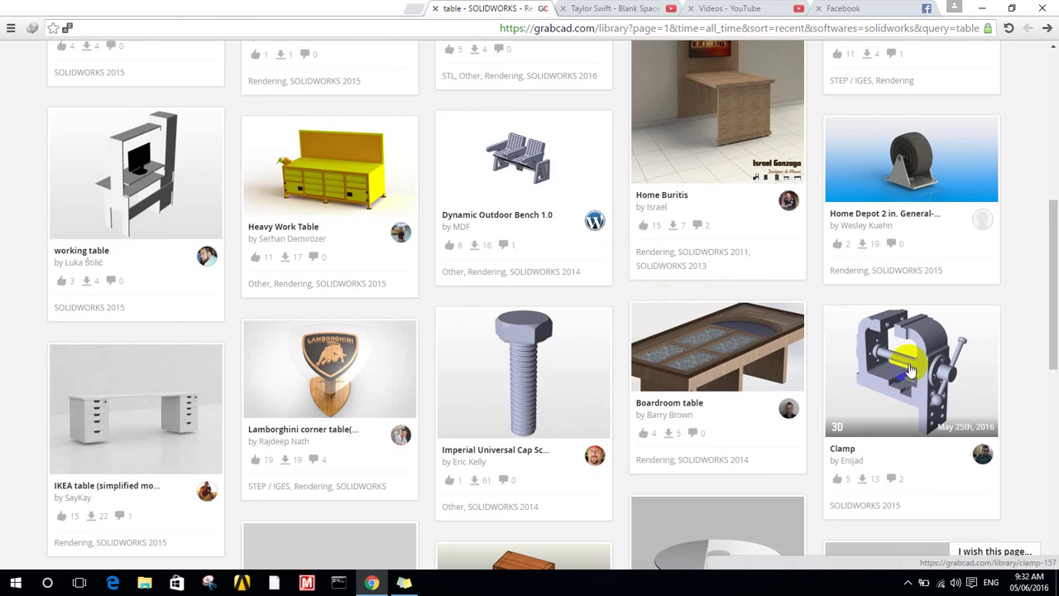
pyautogui.scroll(-2, 306, 258)
pyautogui.scroll(-4, 10, 285)
pyautogui.scroll(15, 9, 278)
# Search the SOLIDWORKS models for car and look through the first page of results
pyautogui.press('Return')
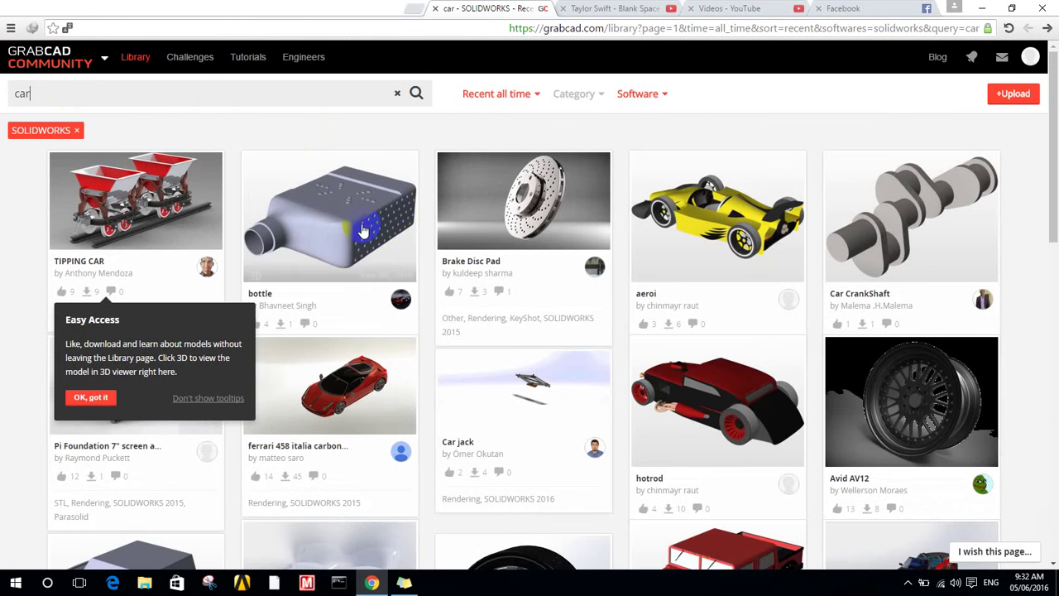
pyautogui.moveTo(83, 241)
pyautogui.scroll(-2, 9, 252)
pyautogui.click(207, 267)
pyautogui.scroll(-3, 50, 288)
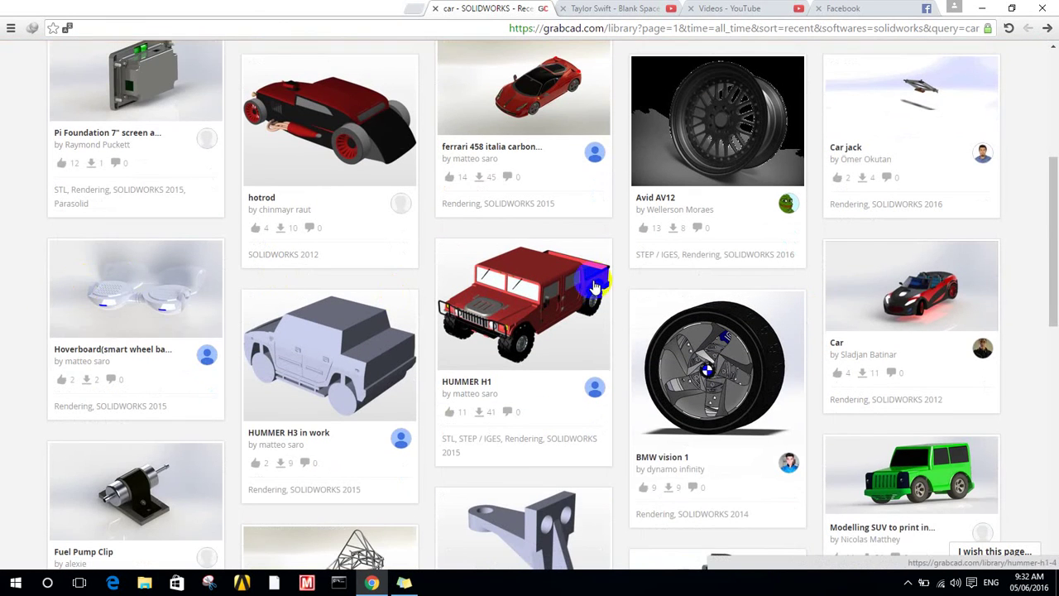
pyautogui.scroll(-8, 555, 401)
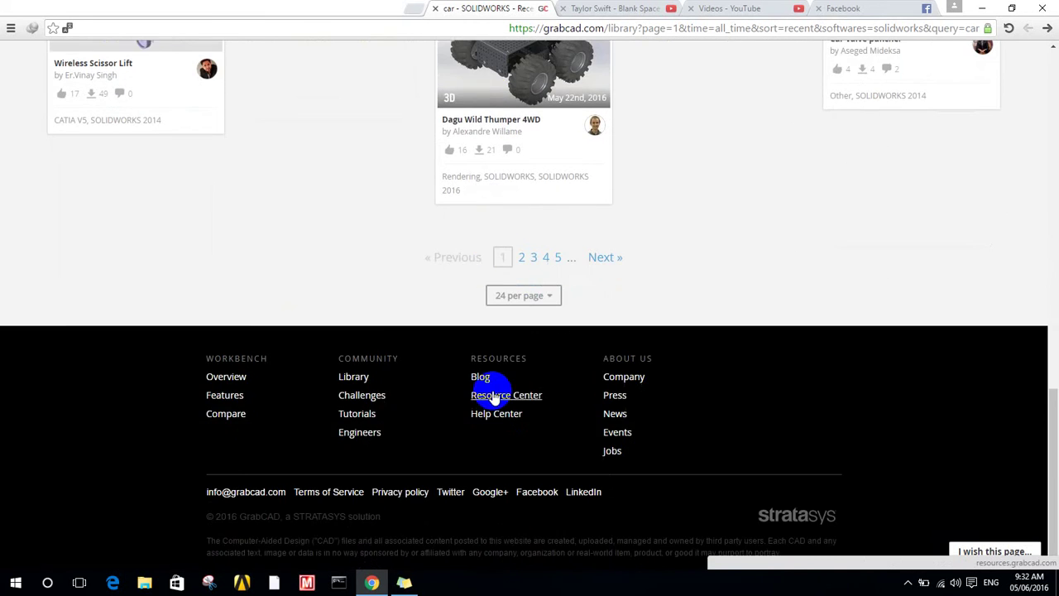
# Look through further car models on results pages 2, 5 and 6
pyautogui.scroll(2, 496, 397)
pyautogui.click(525, 390)
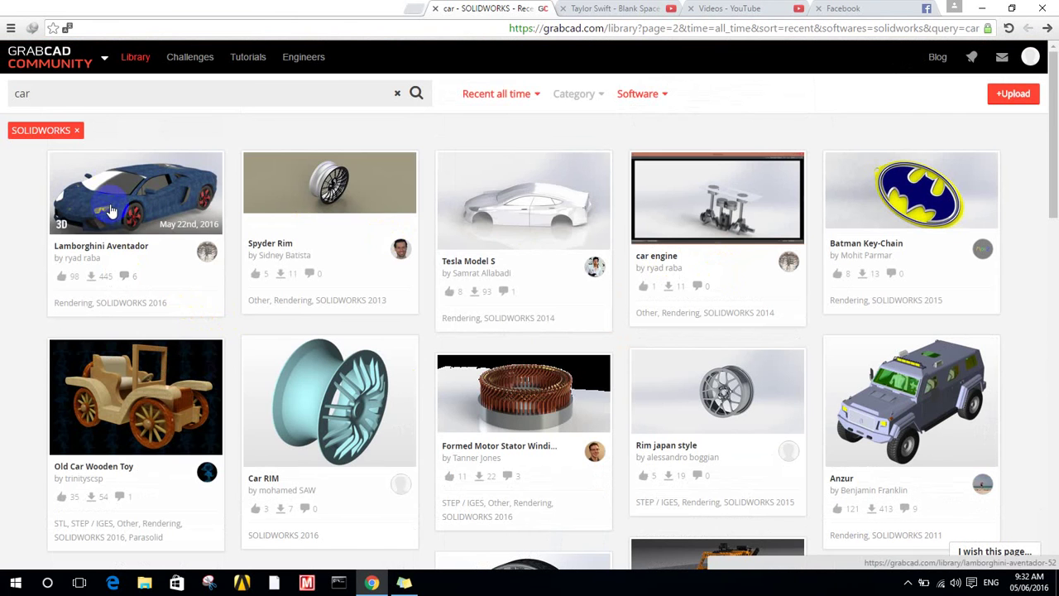
pyautogui.scroll(-1, 577, 372)
pyautogui.scroll(-10, 577, 373)
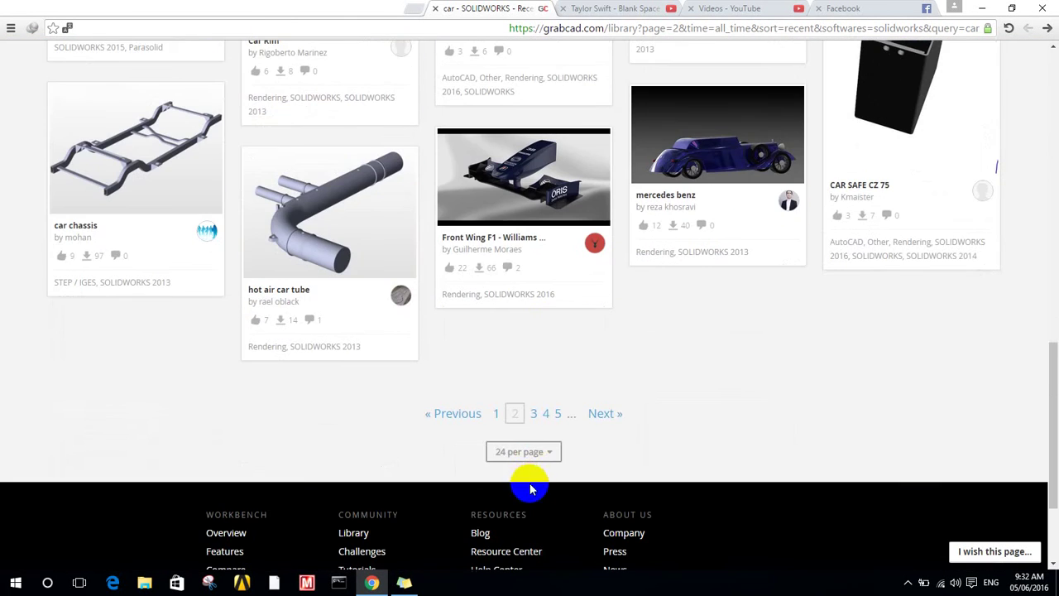
pyautogui.click(558, 416)
pyautogui.scroll(-8, 509, 304)
pyautogui.scroll(-5, 509, 304)
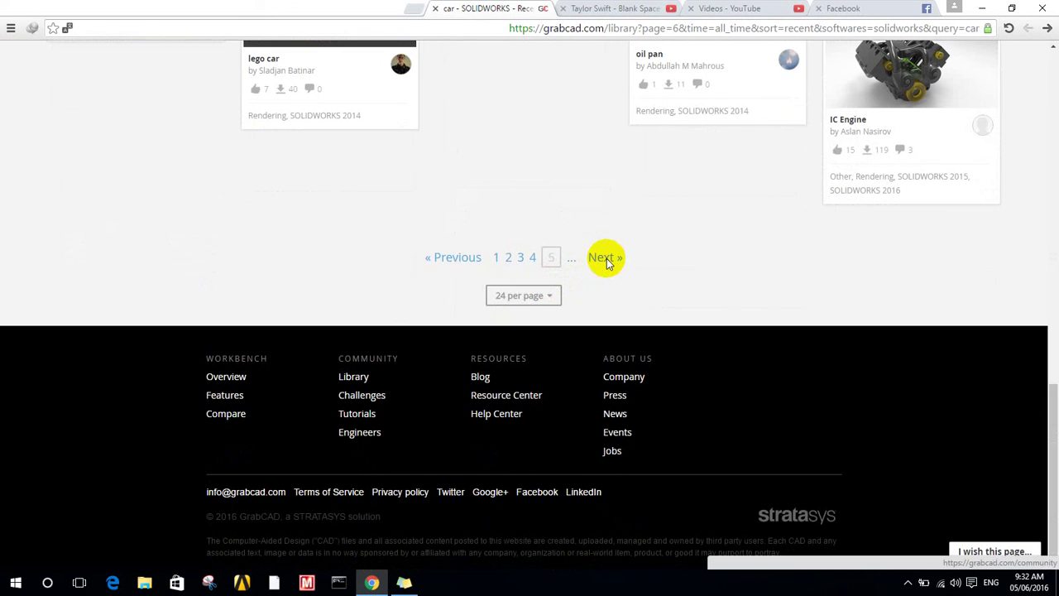
pyautogui.click(603, 257)
pyautogui.scroll(-10, 503, 386)
pyautogui.scroll(-2, 546, 512)
# Set the results to 100 per page and browse the longer list of car models
pyautogui.click(521, 293)
pyautogui.click(527, 356)
pyautogui.scroll(-6, 652, 282)
pyautogui.scroll(-20, 653, 282)
pyautogui.scroll(-10, 652, 285)
pyautogui.scroll(5, 277, 347)
pyautogui.scroll(20, 276, 348)
pyautogui.scroll(20, 277, 348)
pyautogui.scroll(20, 276, 349)
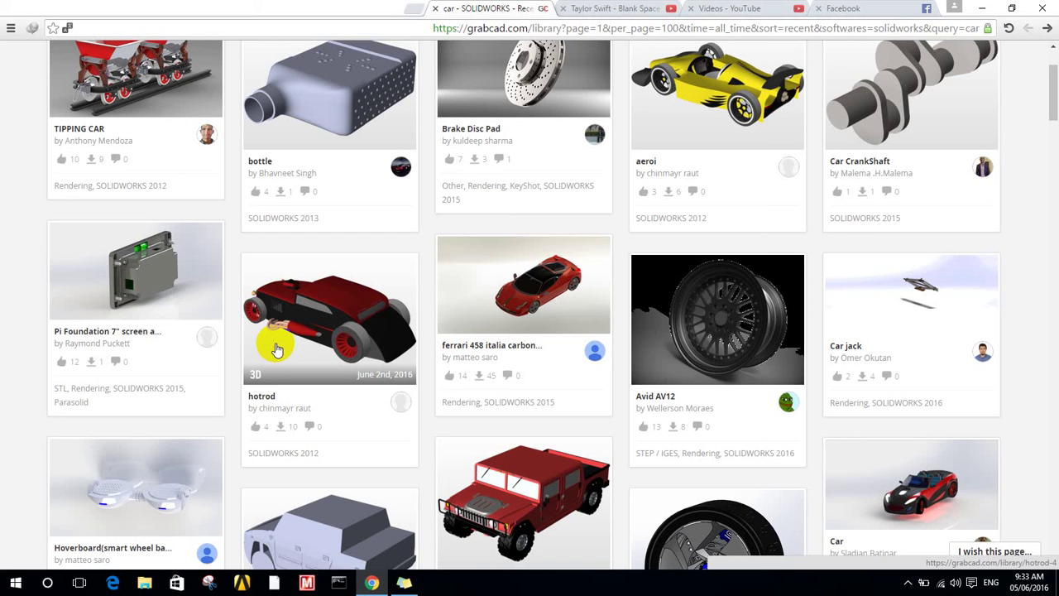
# Replace the library search term with motor and run the search among SOLIDWORKS models
pyautogui.scroll(2, 277, 349)
pyautogui.doubleClick(73, 94)
pyautogui.press('Return')
pyautogui.press('Return')
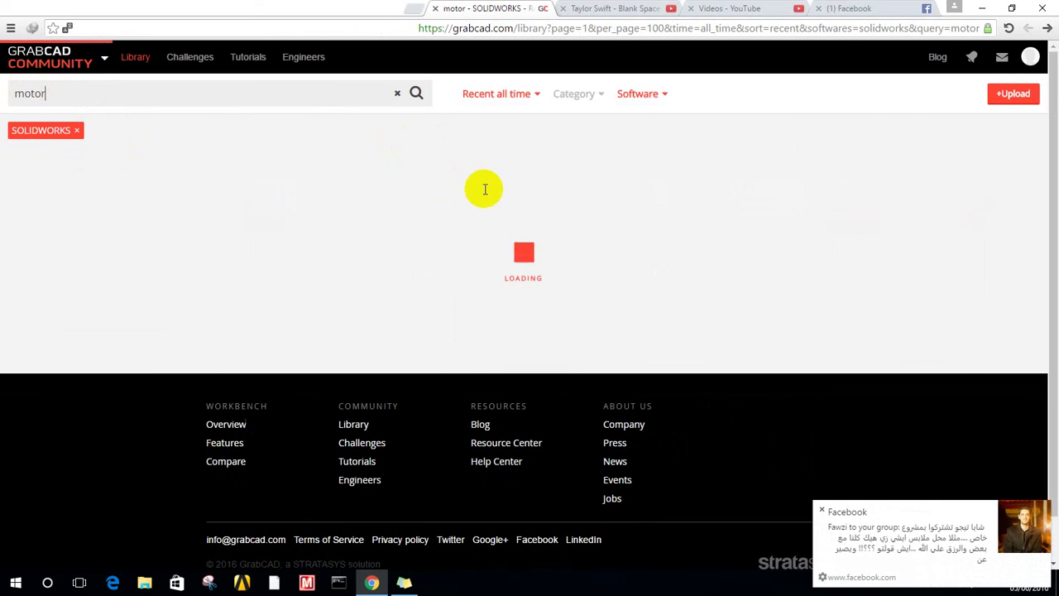